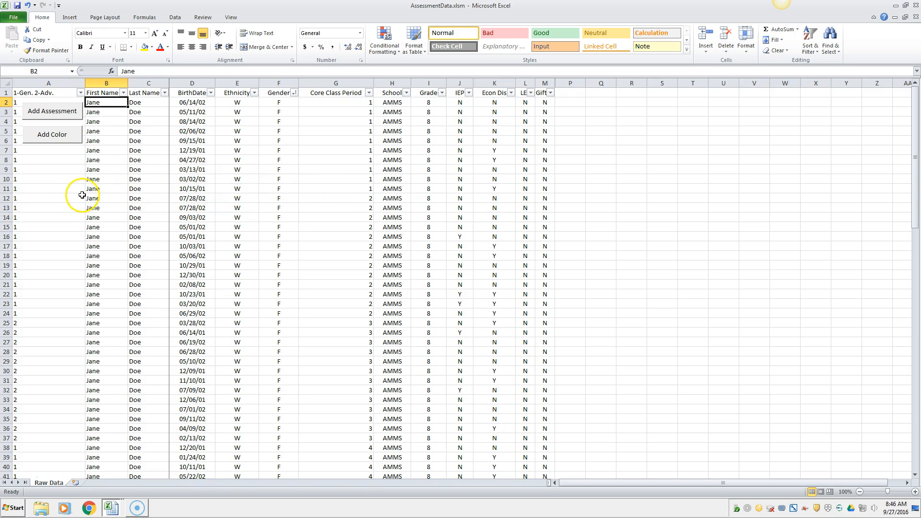
Add an assessment named "Math Pre Test eq" with 20 questions and fit its raw score column to the header width
click(80, 111)
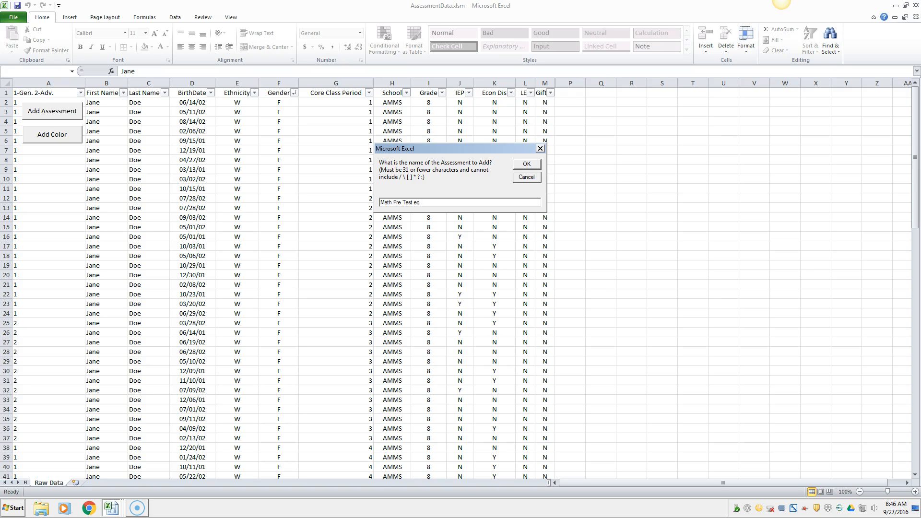
click(527, 164)
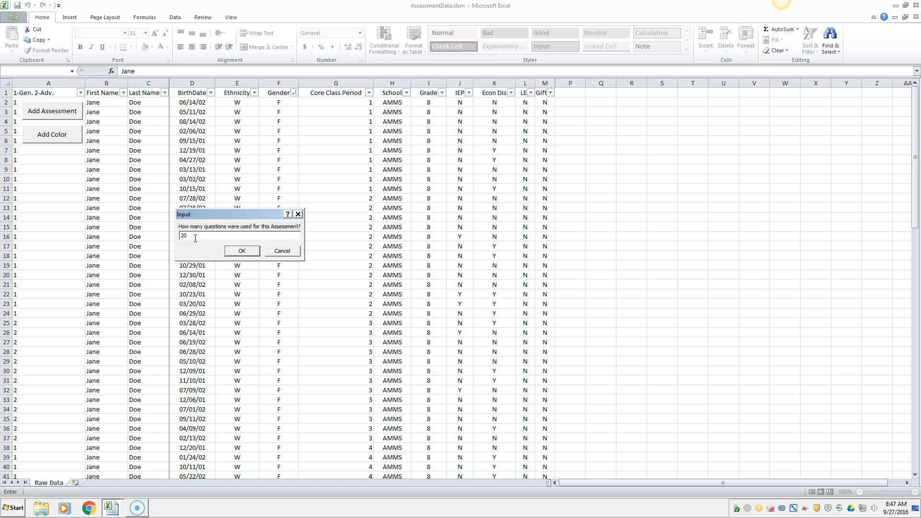
click(241, 251)
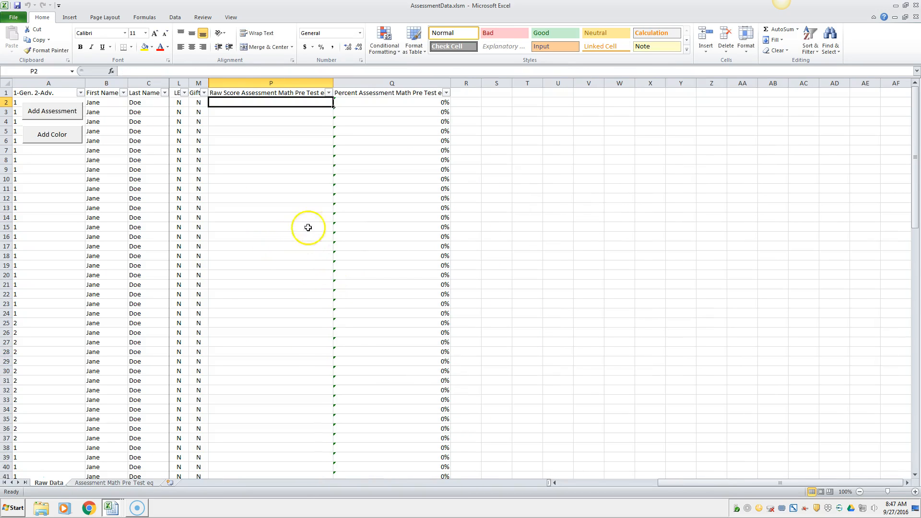
double_click(334, 83)
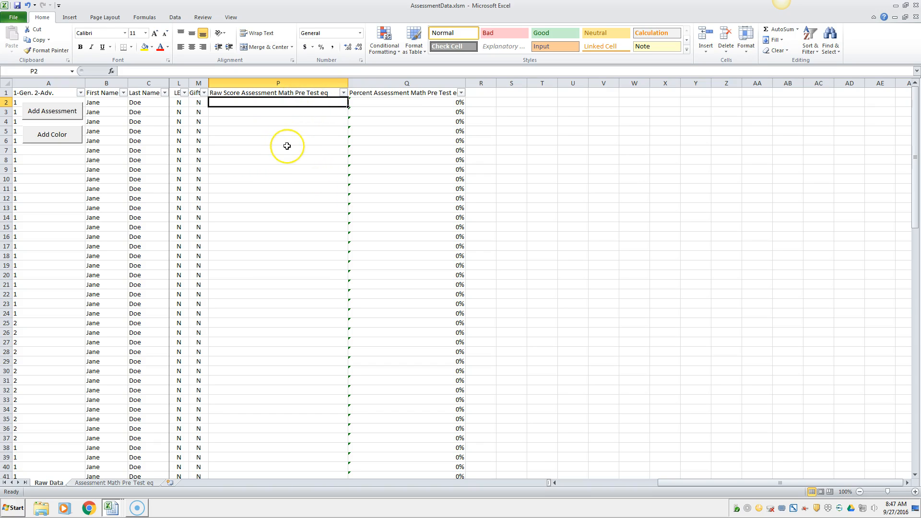
Enter the Math Pre Test eq raw scores 1 through 20 consecutively in cells P2 to P21
text(1)
key(Return)
text(2)
key(Return)
text(3)
key(Return)
text(4)
key(Return)
text(5)
key(Return)
text(6)
key(Return)
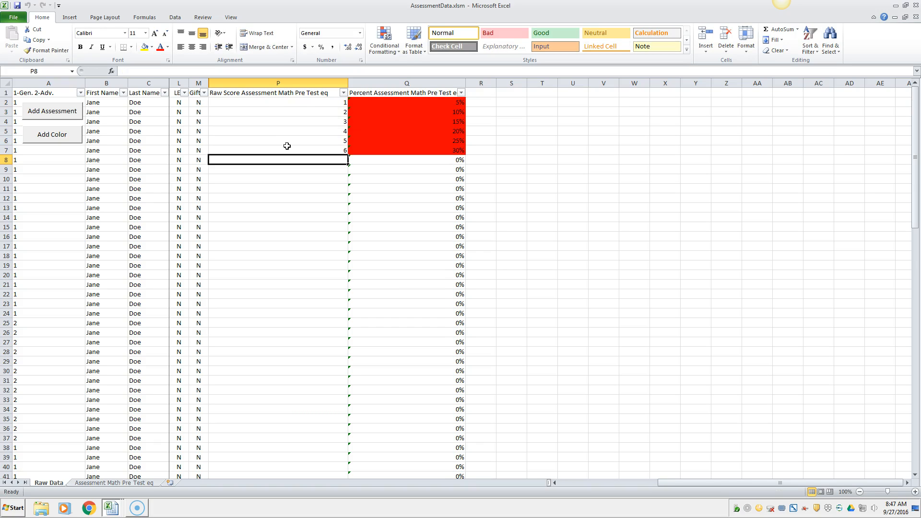
text(7)
key(Return)
text(8)
key(Return)
text(9)
key(Return)
text(10)
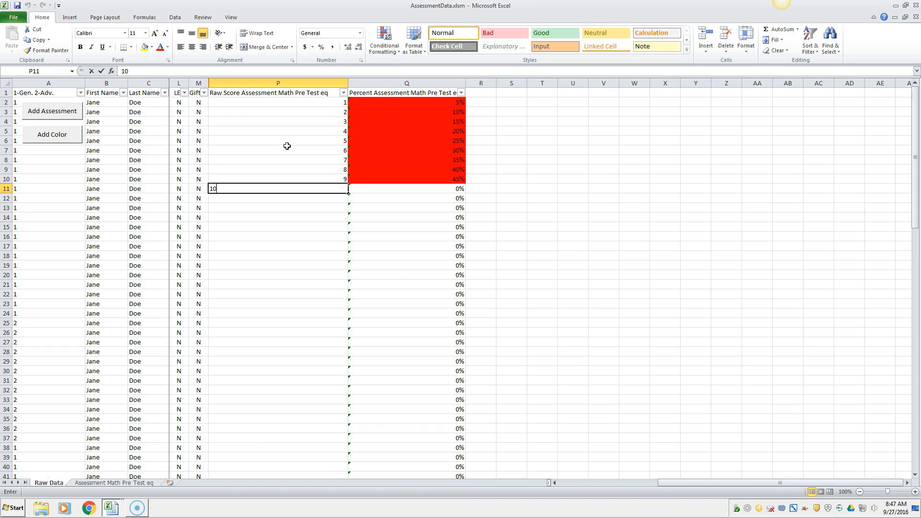
key(Return)
text(11)
key(Return)
text(12)
key(Return)
text(1)
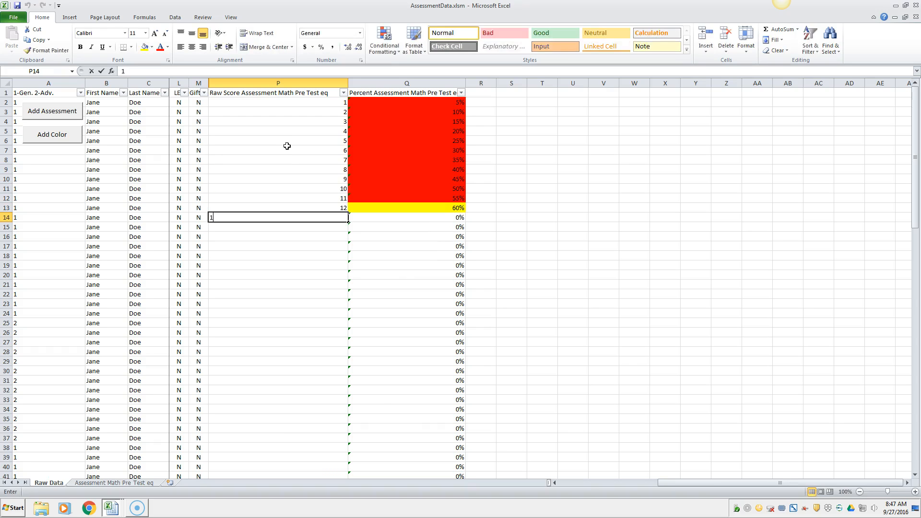
text(3)
key(Return)
text(14)
key(Return)
text(15)
key(Return)
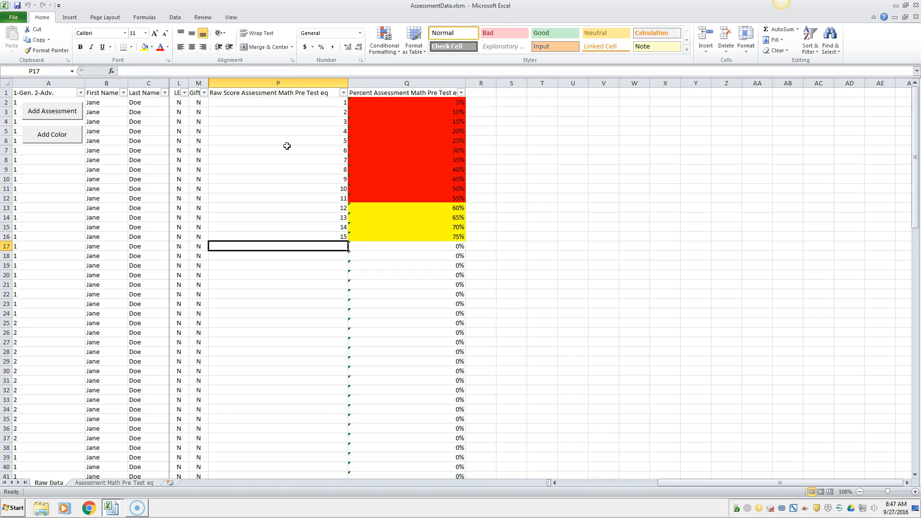
text(16)
key(Return)
text(17)
key(Return)
text(18)
key(Return)
text(19)
key(Return)
text(20)
key(Return)
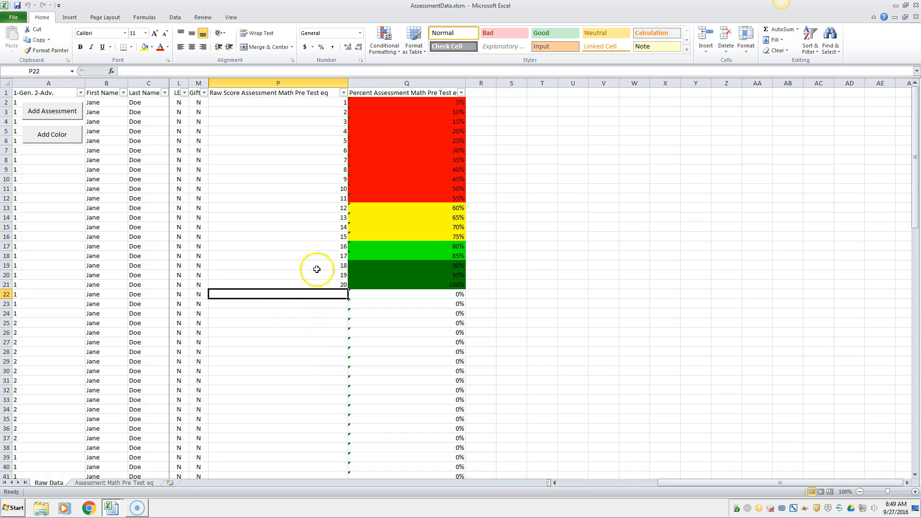
Copy the raw scores in P2:P21 and paste them in consecutive blocks starting at P22, P42, P62 and P82
drag(318, 103, 319, 283)
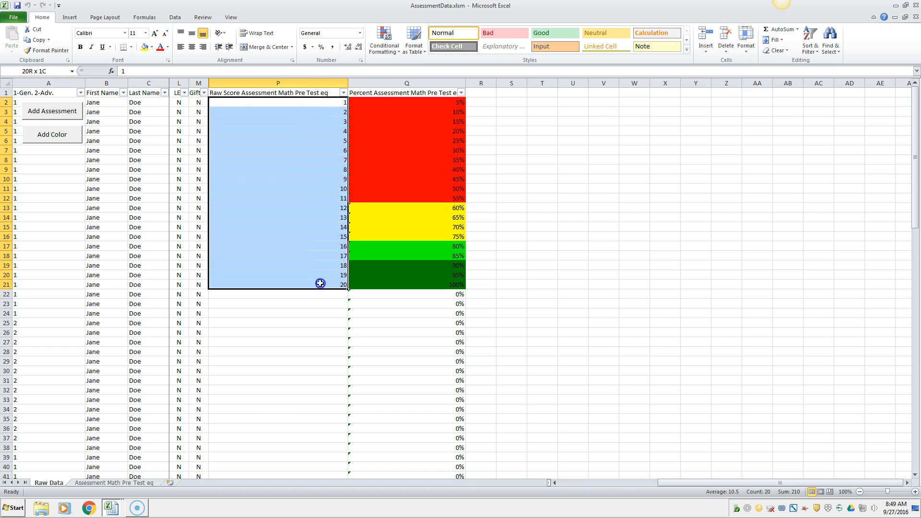
key(ctrl+c)
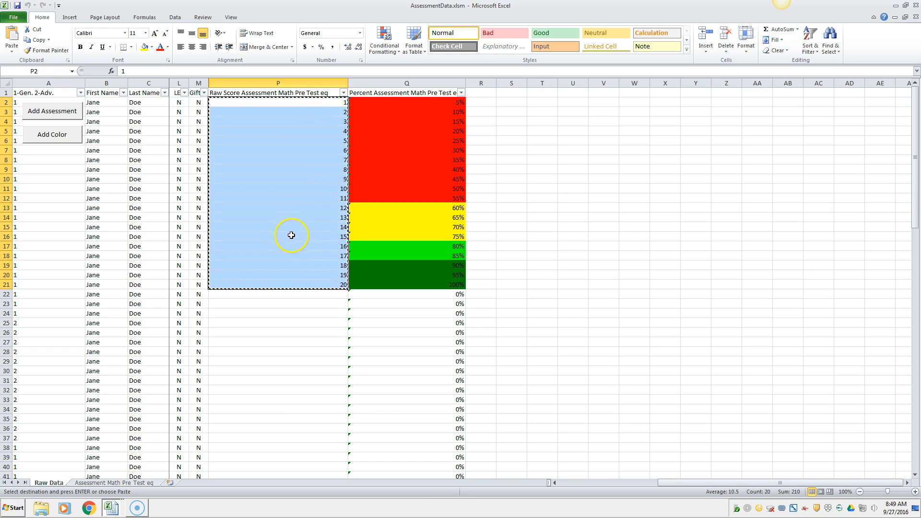
click(294, 294)
key(ctrl+v)
scroll(306, 337, down, 1)
scroll(306, 336, down, 6)
click(304, 284)
key(ctrl+v)
scroll(307, 308, down, 7)
click(302, 274)
key(ctrl+v)
scroll(305, 275, down, 8)
click(308, 238)
key(ctrl+v)
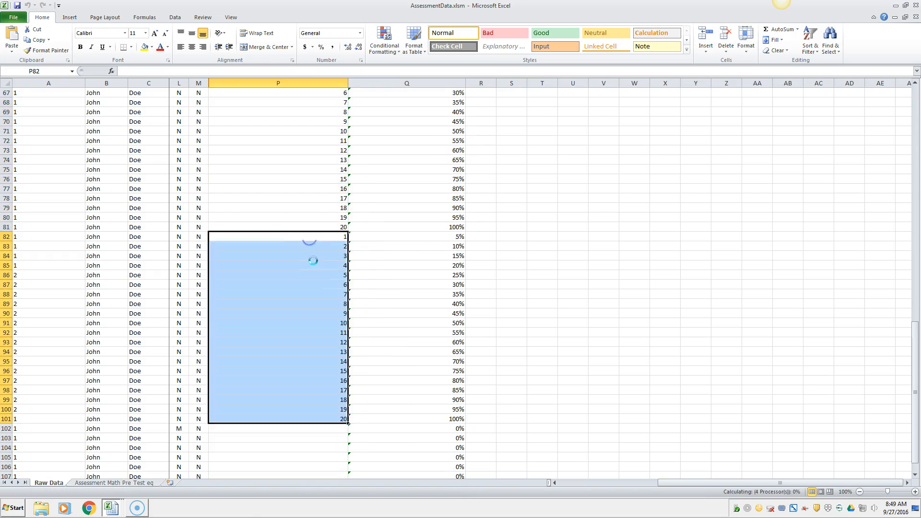
Enter raw scores 1 through 7 for the remaining students in cells P102 to P108
scroll(313, 267, down, 7)
click(320, 227)
text(1)
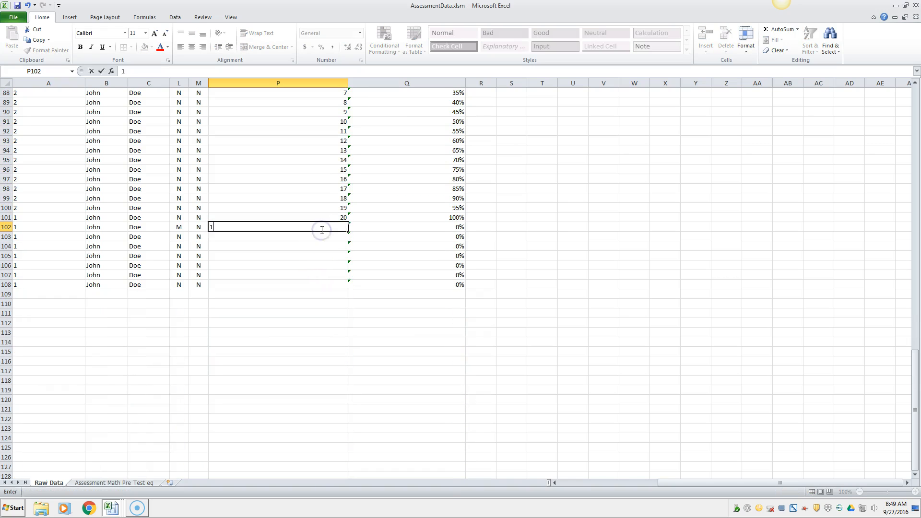
key(Return)
text(2)
key(Return)
text(3)
key(Return)
text(4)
key(Return)
text(5)
key(Return)
text(6)
key(Return)
text(7)
key(Return)
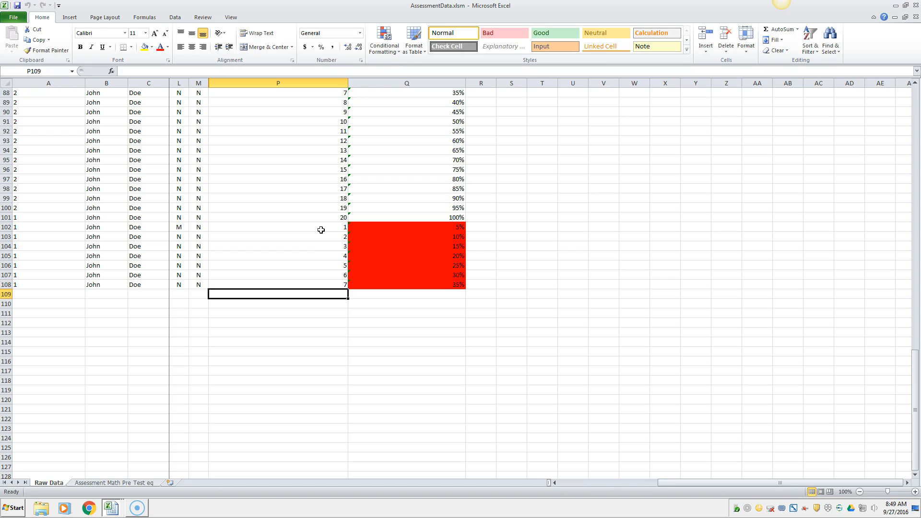
Run the sheet's Add Color macro to colour-code all Math Pre Test eq percentages and check the column
scroll(316, 208, up, 19)
scroll(317, 209, up, 10)
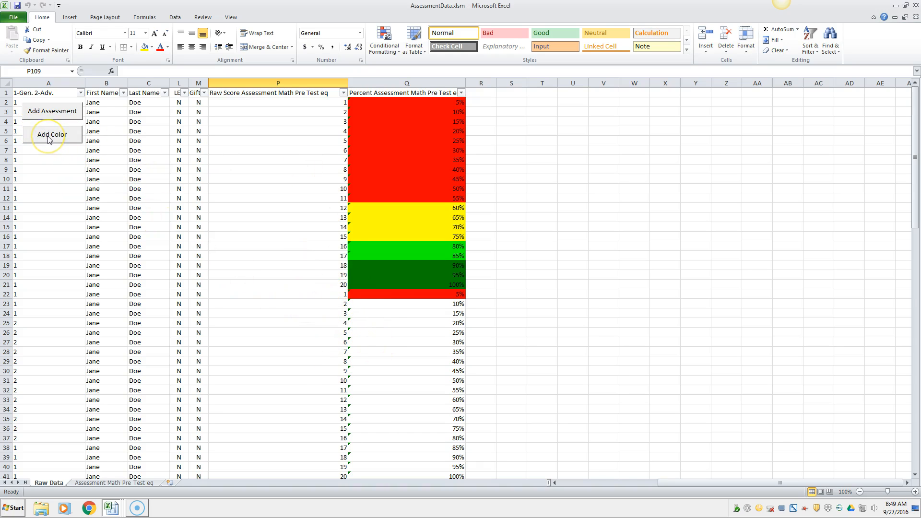
click(68, 139)
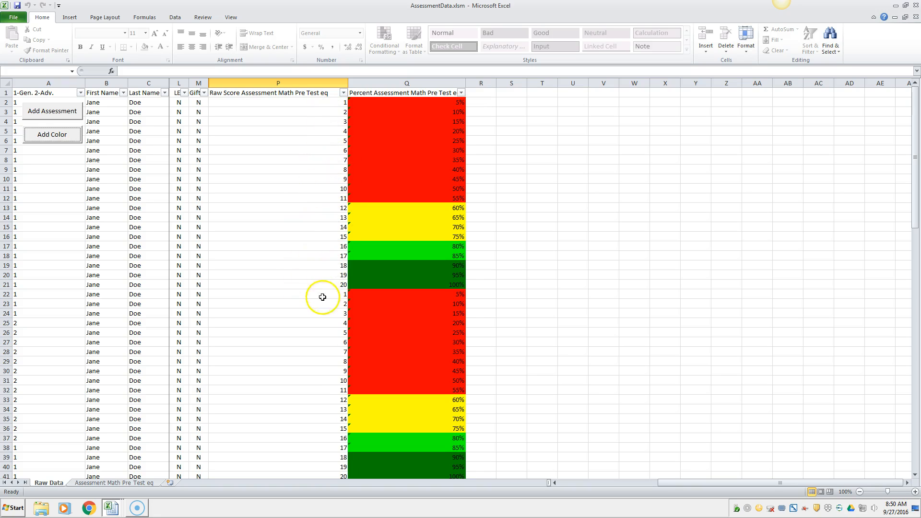
scroll(315, 341, down, 3)
scroll(315, 341, up, 3)
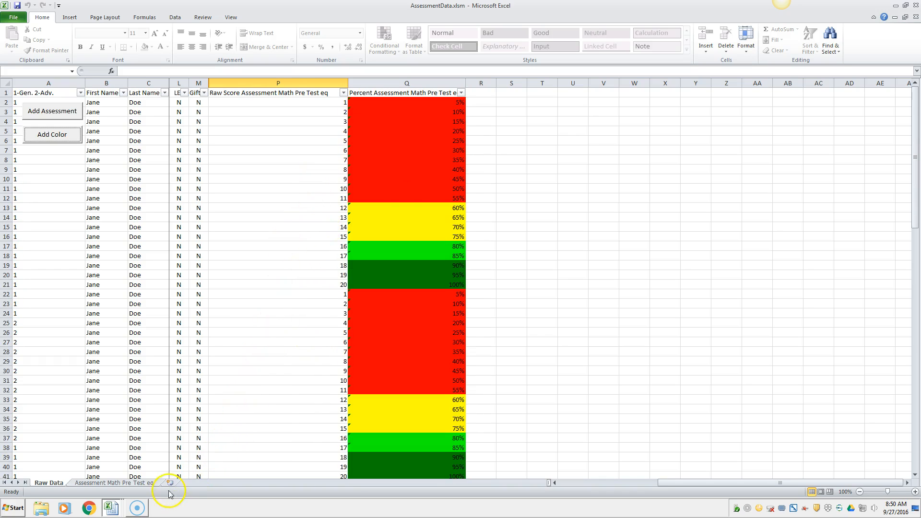
Examine the all, general and advanced class summary tables on the Assessment Math Pre Test eq sheet
click(120, 483)
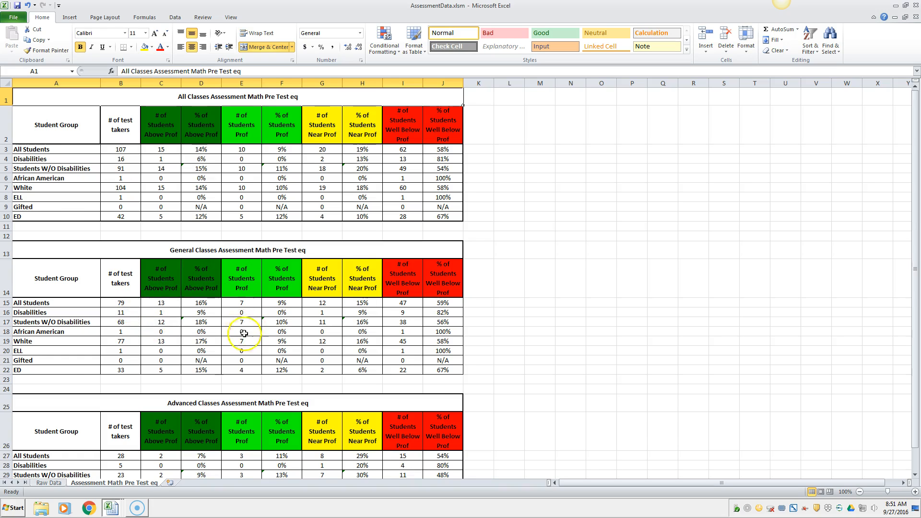
scroll(244, 336, down, 3)
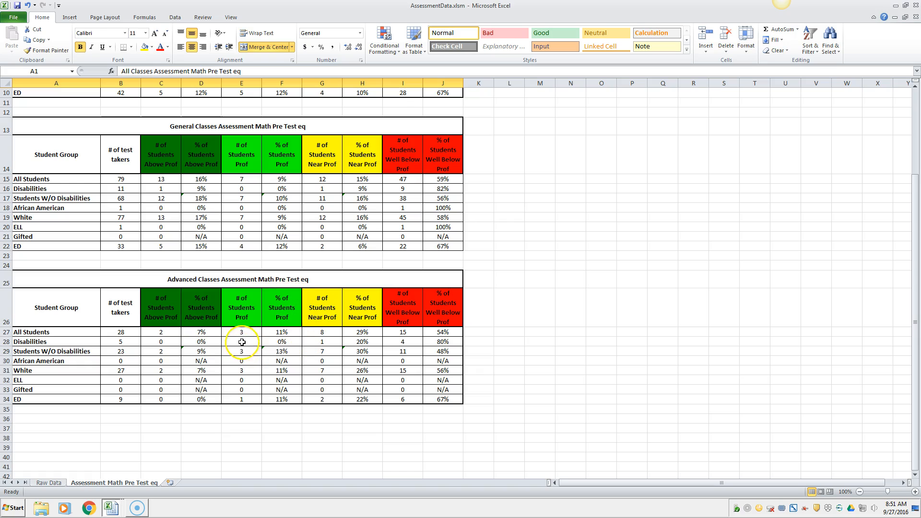
scroll(181, 266, up, 3)
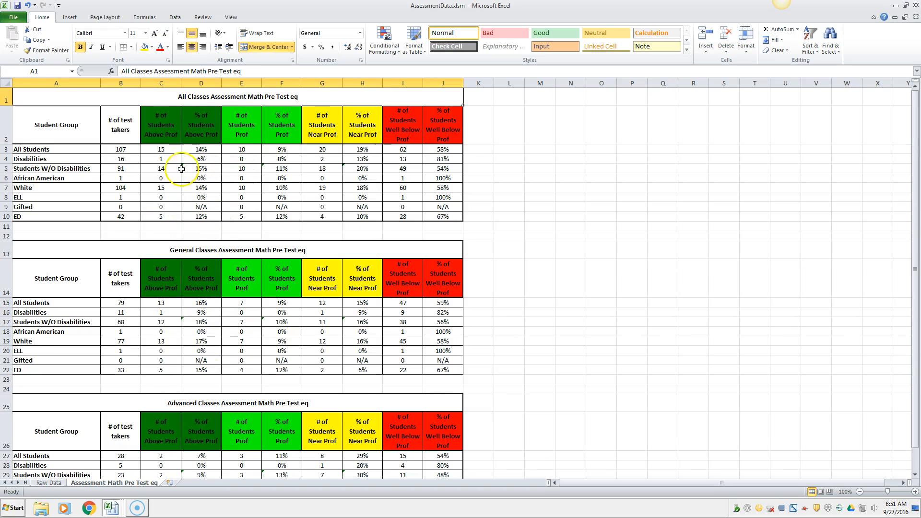
scroll(180, 343, down, 1)
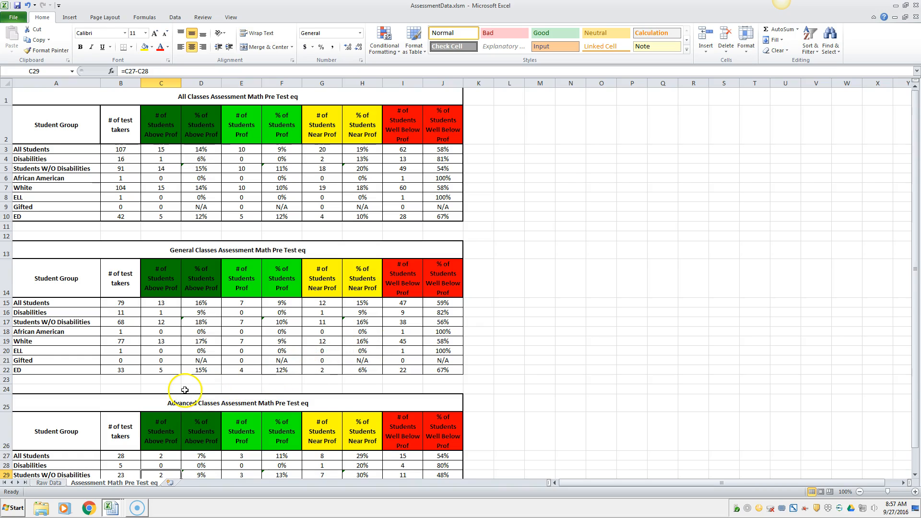
Add another assessment named "Math period 1 test" with 100 questions from the Raw Data sheet
click(59, 483)
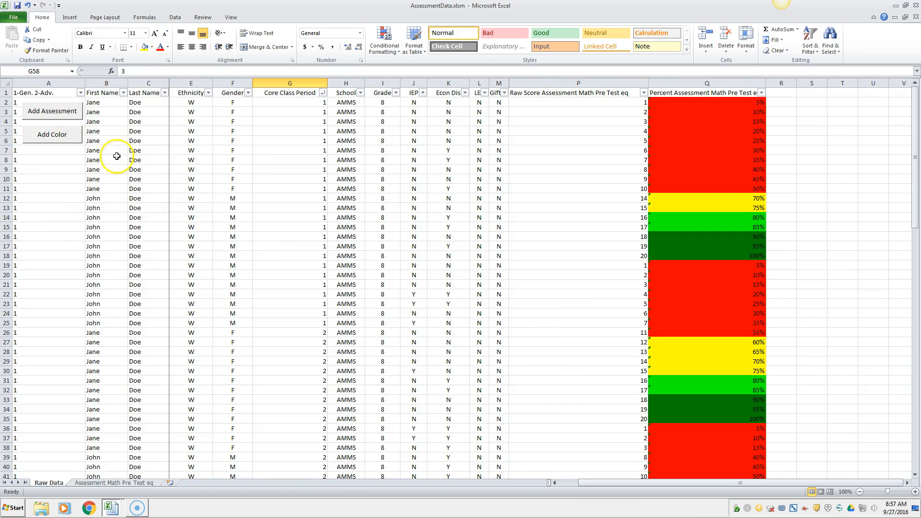
click(80, 114)
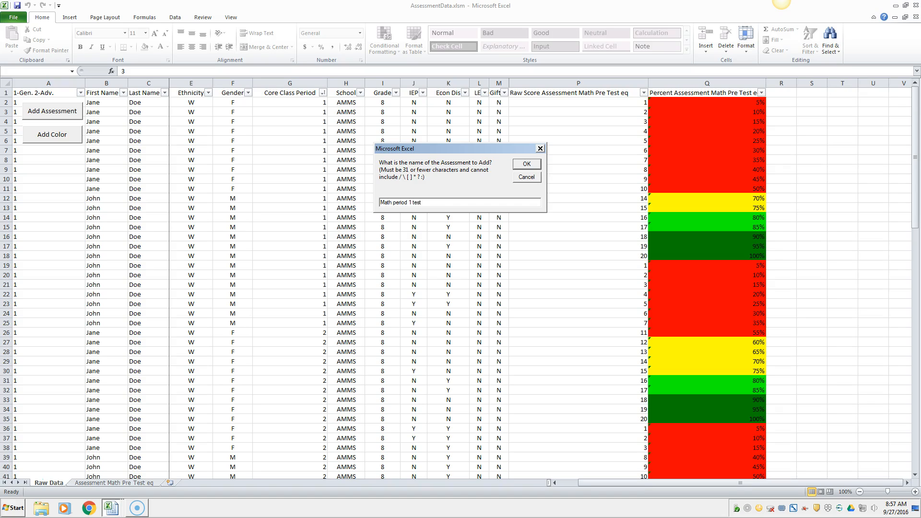
click(526, 167)
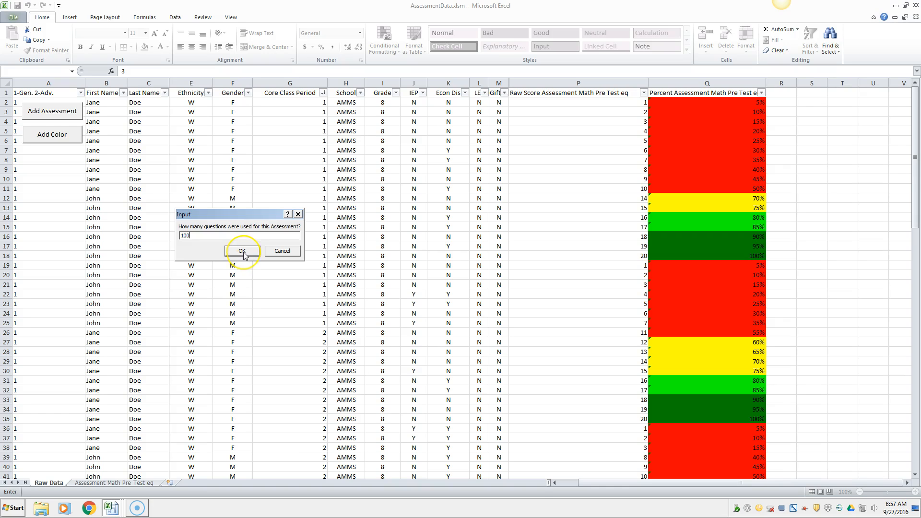
click(242, 251)
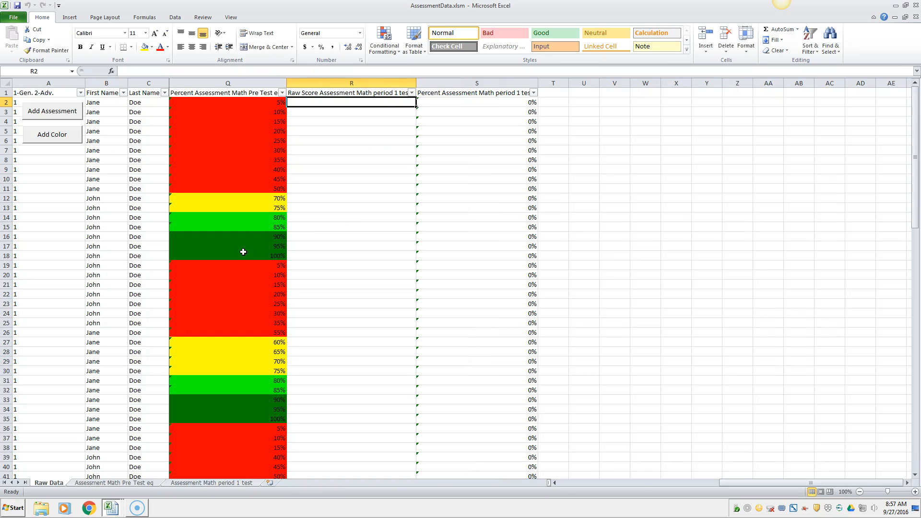
Look through the Core Class Period column on Raw Data for the rows of the period 1 students
click(197, 163)
key(Left)
key(Left)
key(Left)
key(Left)
key(Left)
key(Left)
key(Left)
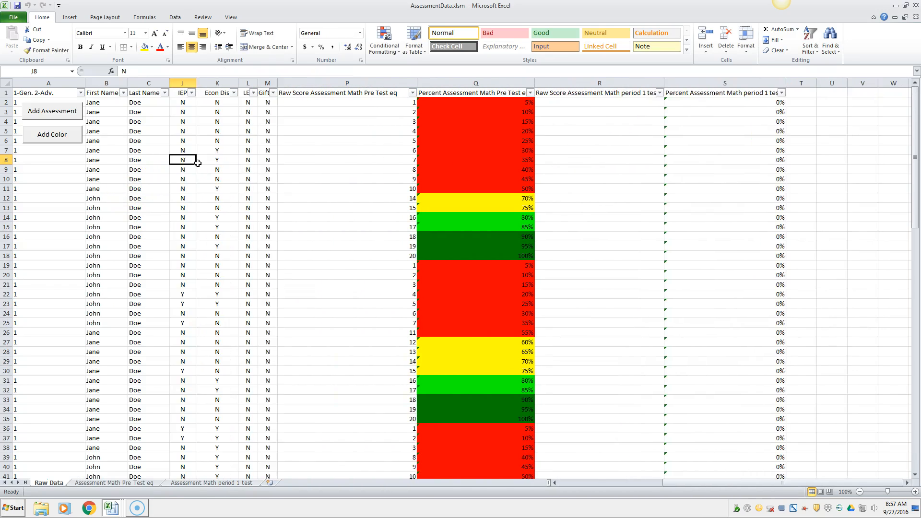
key(Left)
key(Up)
key(Up)
key(Up)
key(Up)
key(Up)
key(Up)
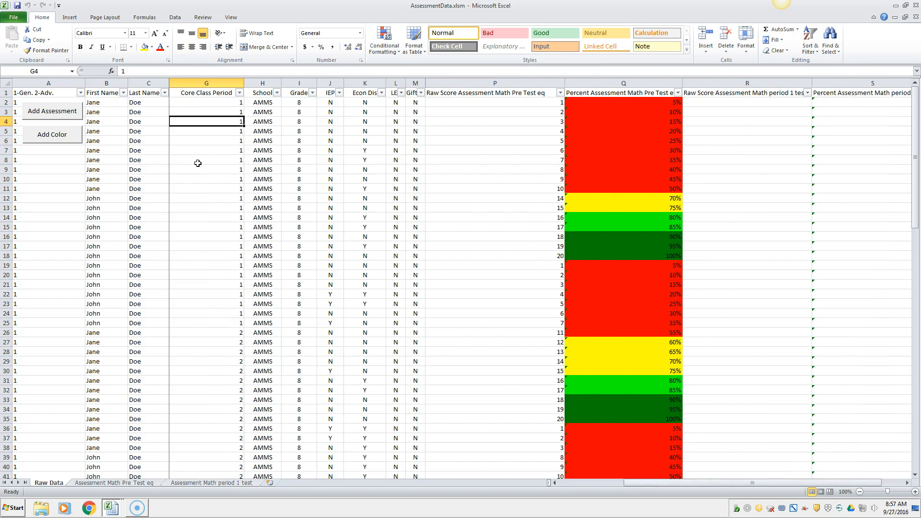
key(Down)
key(Down)
key(Down)
key(Down)
key(Down)
key(Down)
key(Down)
key(Down)
key(Down)
key(Down)
key(Down)
key(Down)
key(Down)
key(Down)
key(Down)
key(Down)
key(Down)
key(Down)
key(Down)
key(Down)
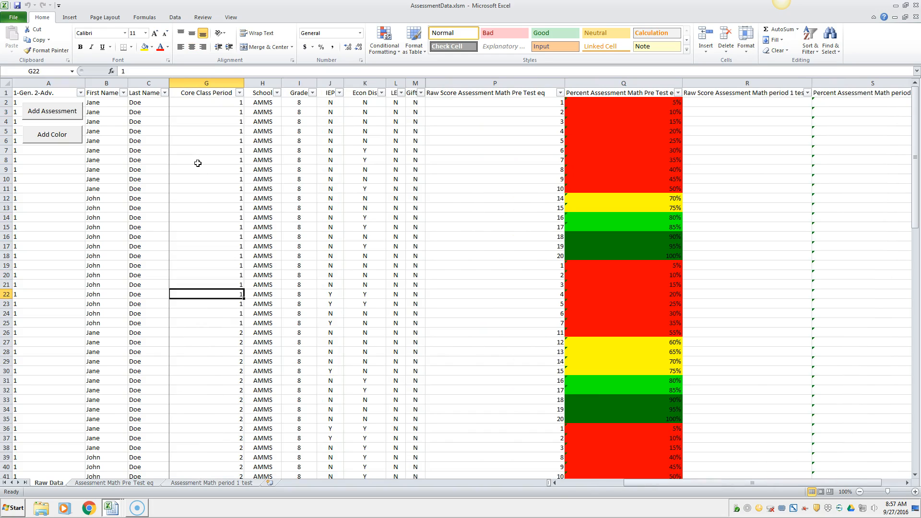
click(222, 103)
Enter raw scores 10 through 100 in increments of 10 for the Math period 1 test in cells R2 to R11
click(769, 103)
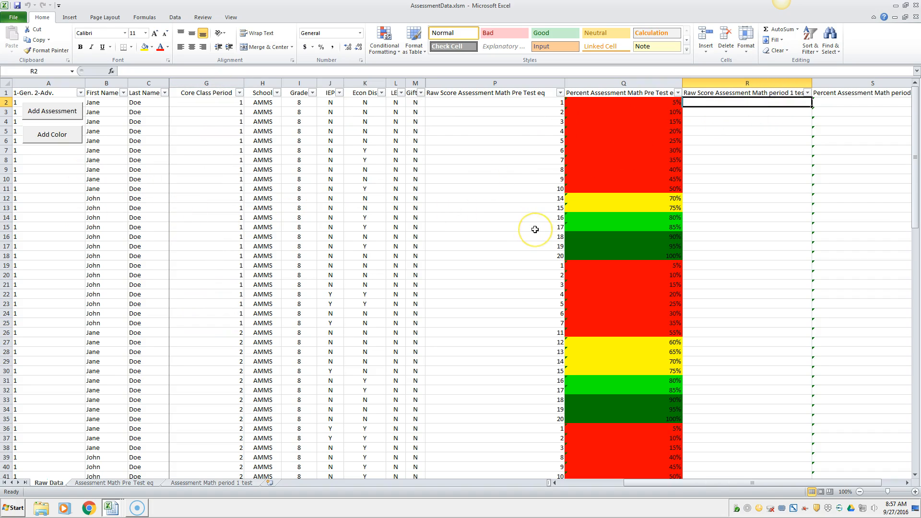
text(10)
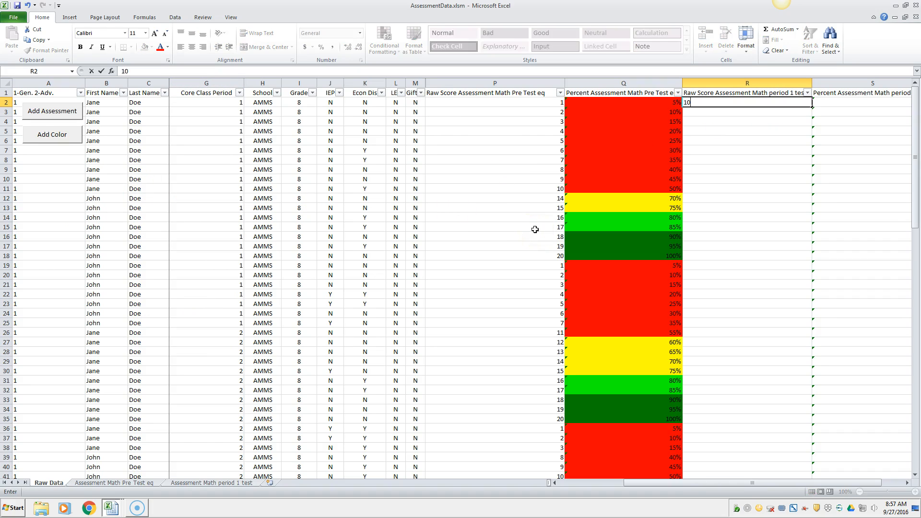
key(Return)
text(20)
key(Return)
text(30)
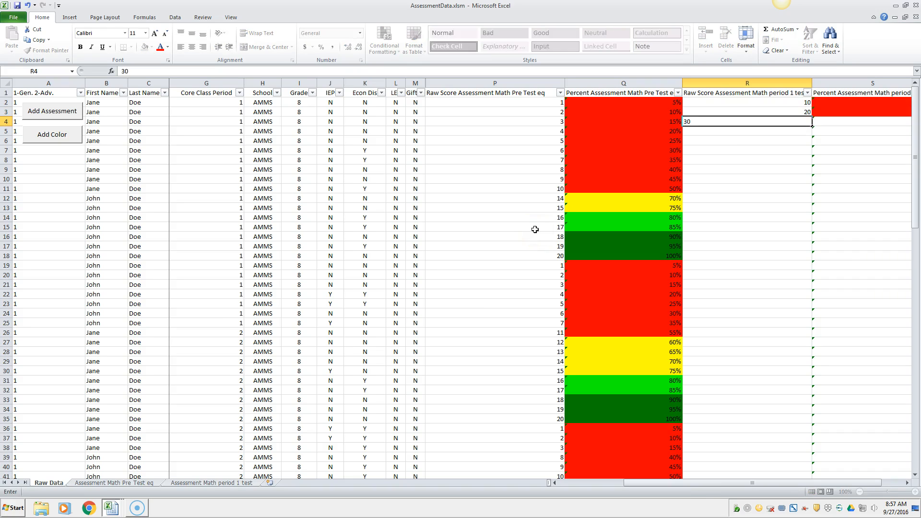
key(Return)
text(40)
key(Return)
text(50)
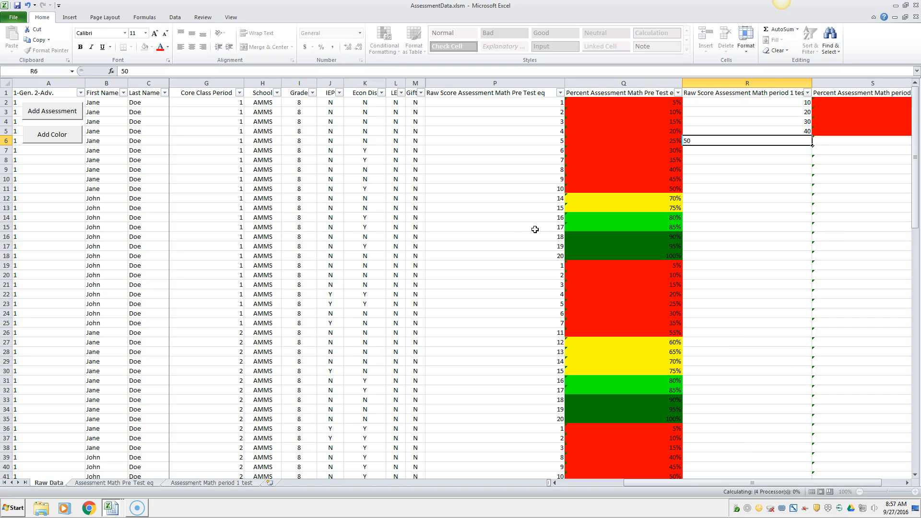
key(Return)
text(60)
key(Return)
text(70)
key(Return)
text(80)
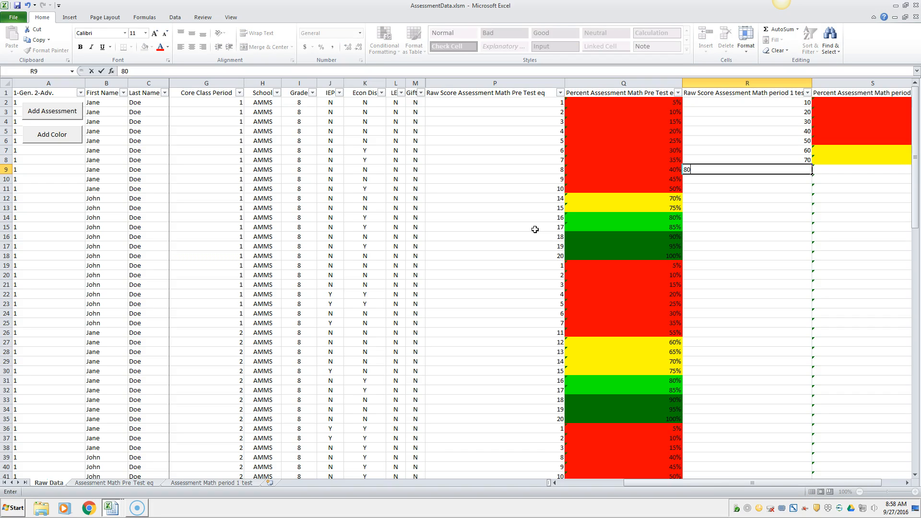
key(Return)
text(90)
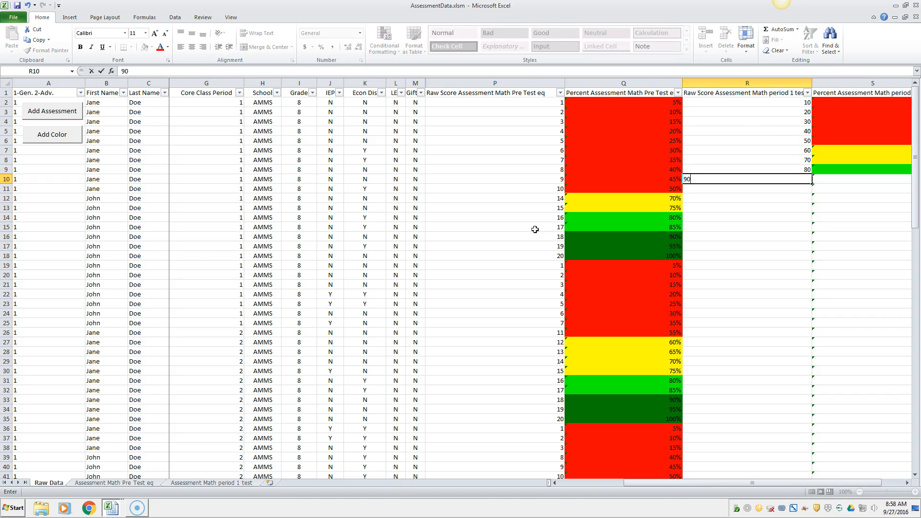
key(Return)
text(100)
key(Return)
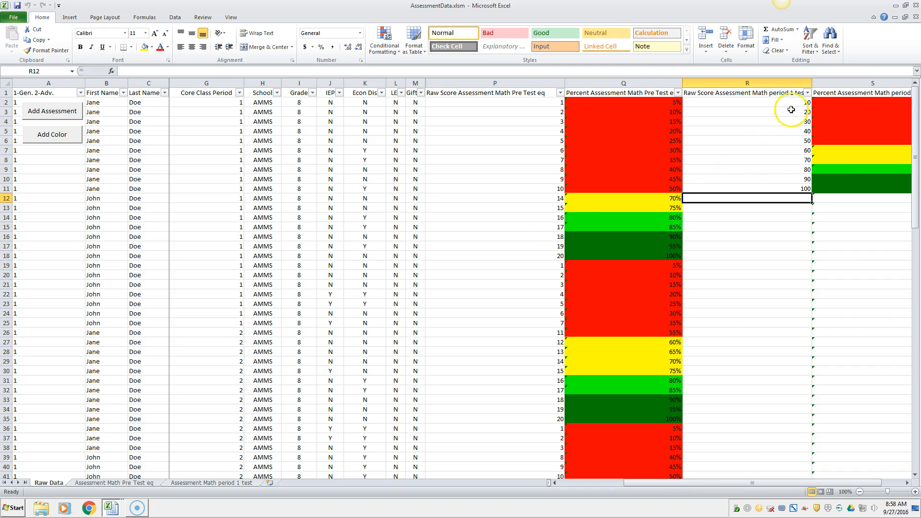
Copy the Math period 1 test raw scores from R2 to R11 into R12 to R21
drag(780, 102, 777, 187)
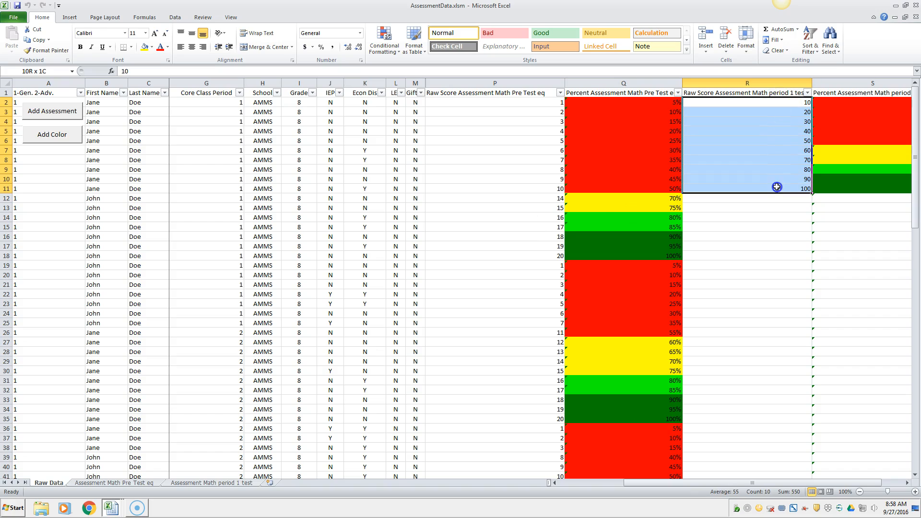
key(ctrl+c)
click(770, 197)
key(ctrl+v)
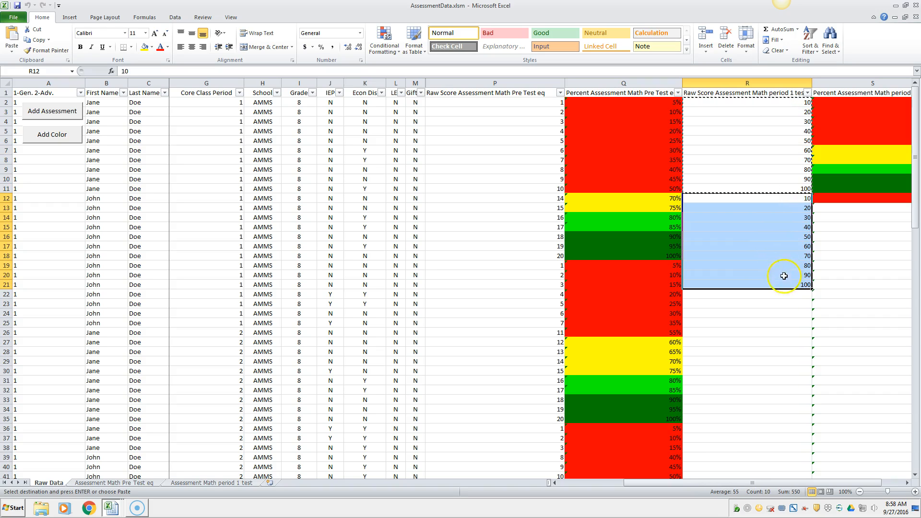
Enter raw scores 10, 20, 30 and 40 in R22 to R25 and apply the colour coding to the percentages
click(777, 294)
text(10)
key(Return)
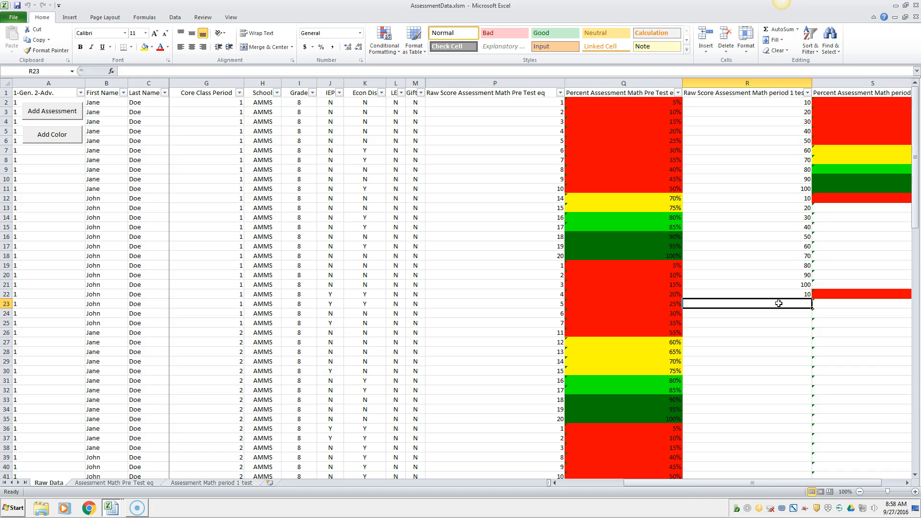
text(20)
key(Return)
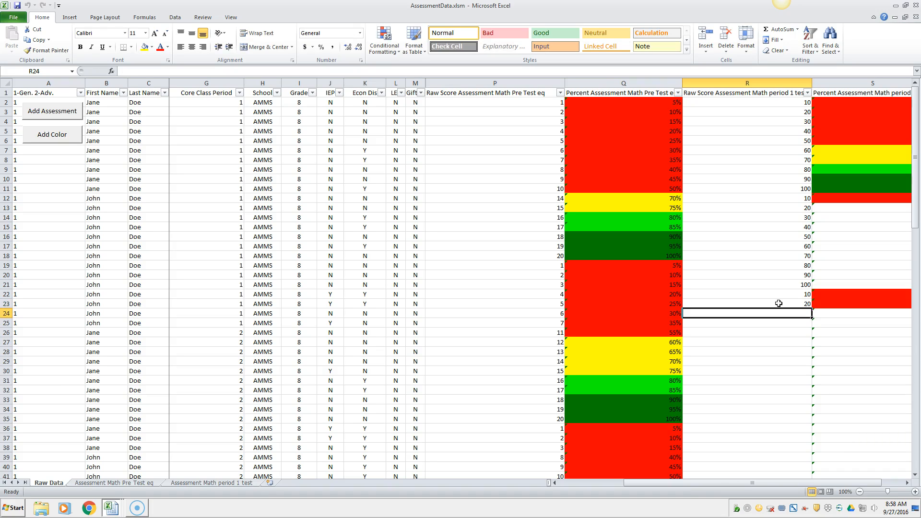
text(30)
key(Return)
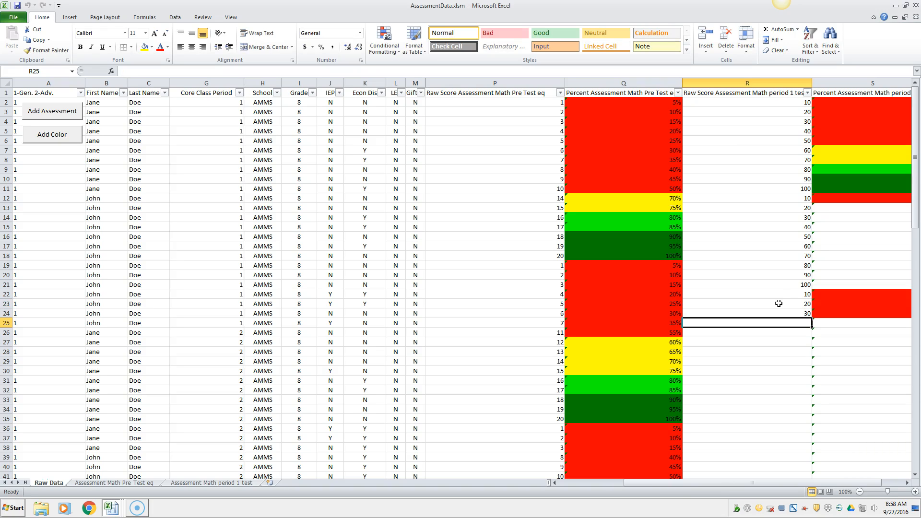
text(40)
key(Return)
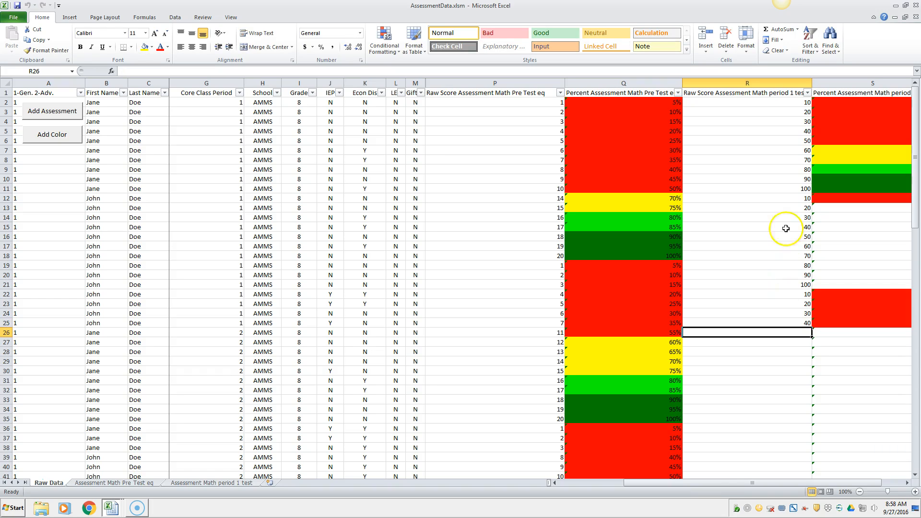
click(70, 140)
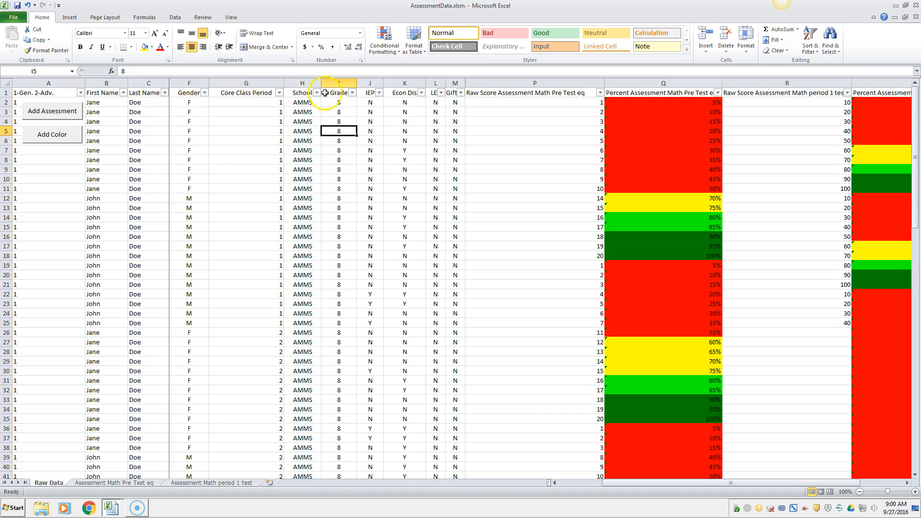
Filter the Core Class Period column to show only period 1
click(280, 94)
click(184, 181)
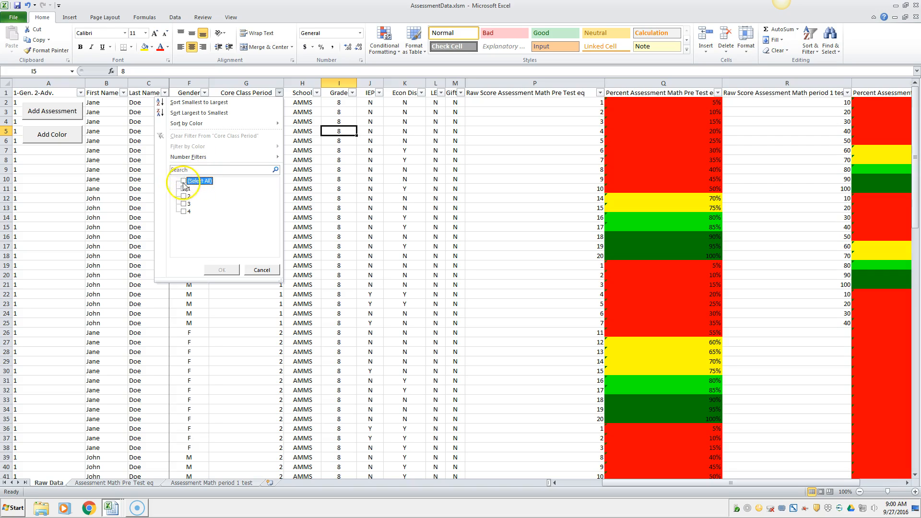
click(184, 189)
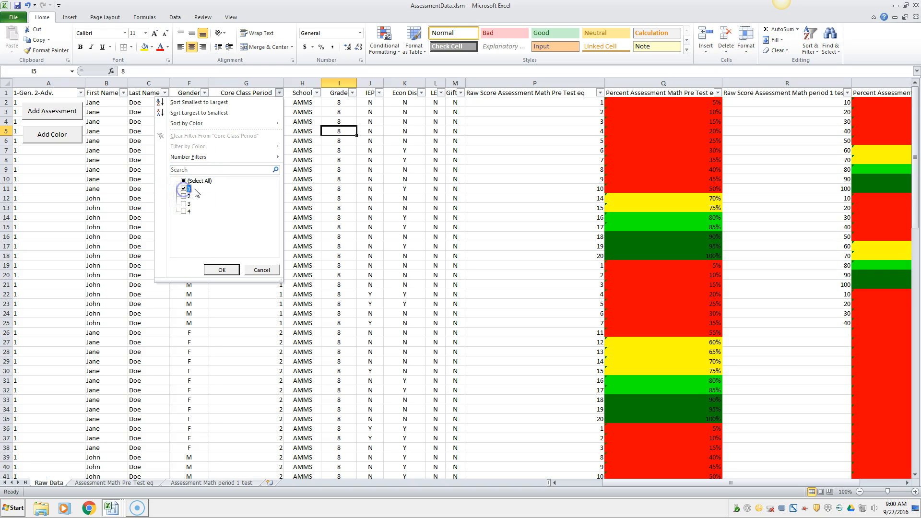
click(222, 270)
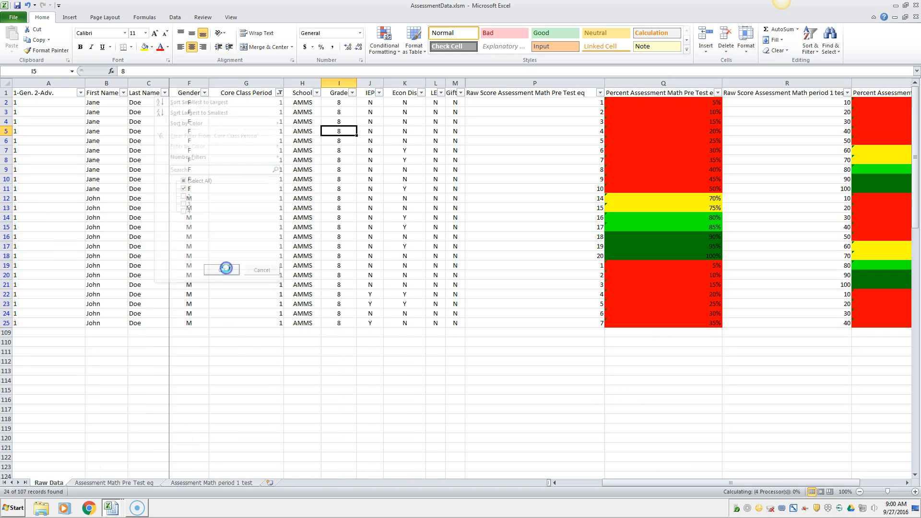
Sort the filtered rows by Percent Assessment Math period 1 test from smallest to largest
click(267, 111)
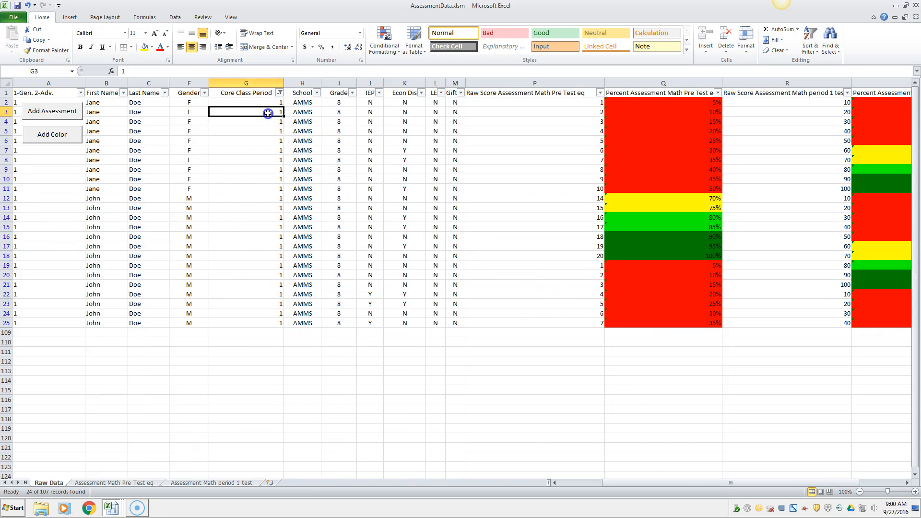
key(Right)
key(Right)
key(Right)
key(Right)
key(Right)
key(Right)
key(Right)
key(Right)
key(Right)
key(Right)
key(Right)
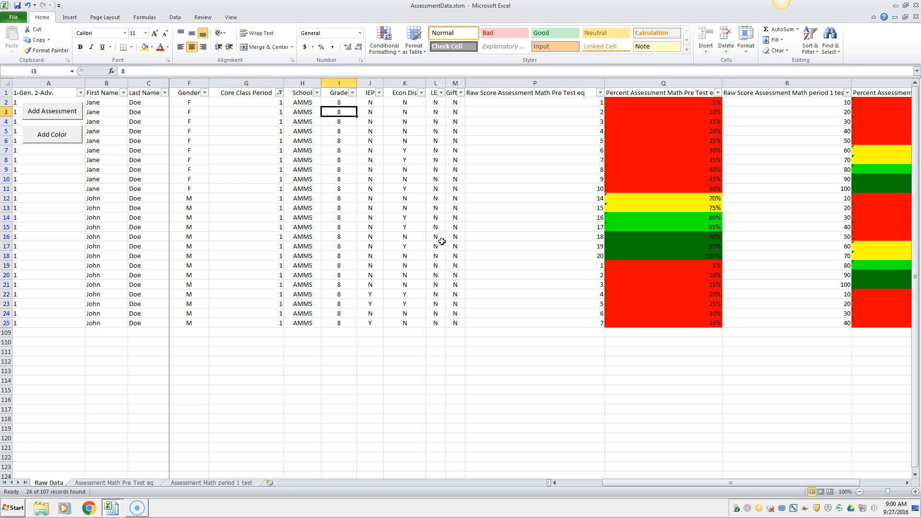
key(Left)
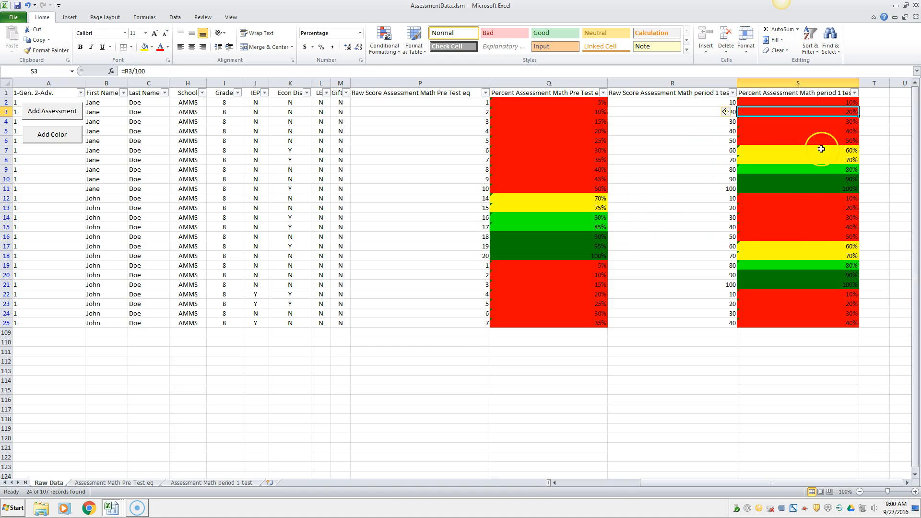
click(854, 93)
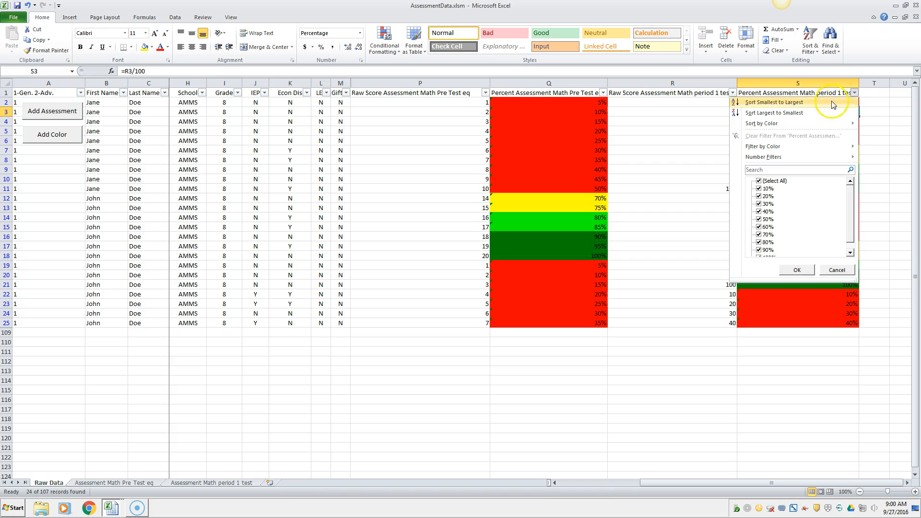
click(801, 103)
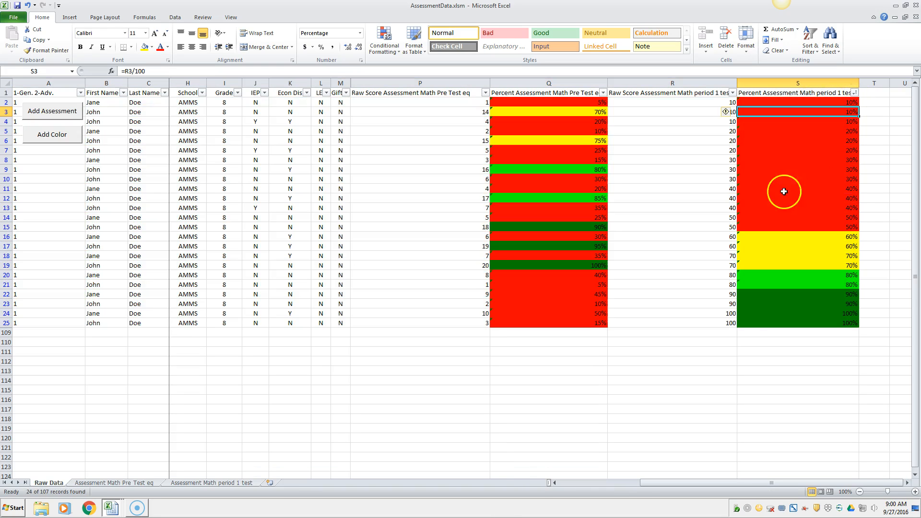
Bring the Percent Assessment Math period 1 test column directly beside the frozen student name columns
click(715, 226)
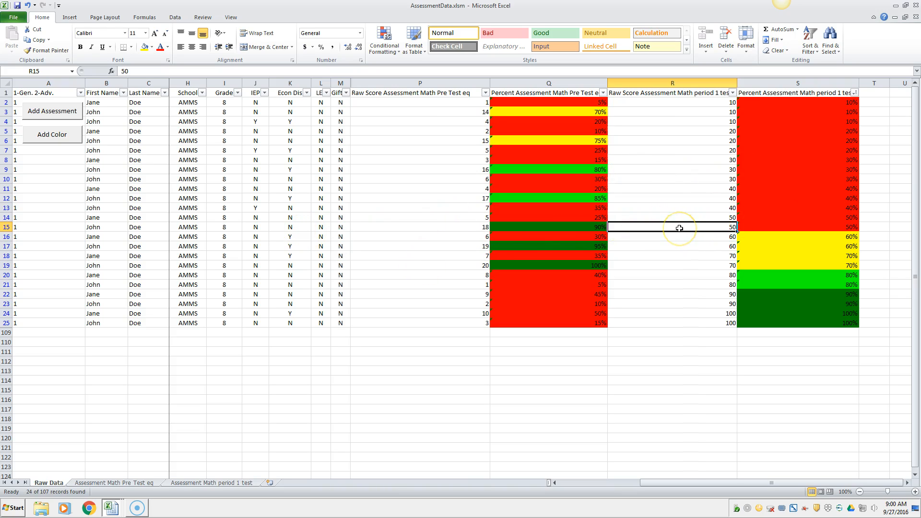
key(Right)
key(Right)
key(Right)
key(Right)
key(Right)
key(Right)
key(Right)
key(Right)
key(Right)
key(Right)
key(Right)
key(Right)
key(Right)
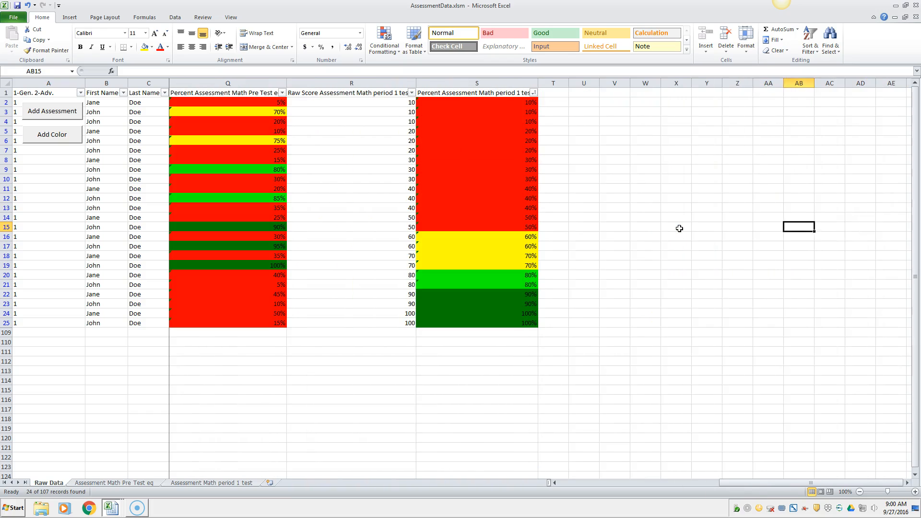
key(Right)
key(Right)
key(Right)
key(Right)
key(Right)
key(Left)
key(Left)
key(Left)
key(Left)
key(Left)
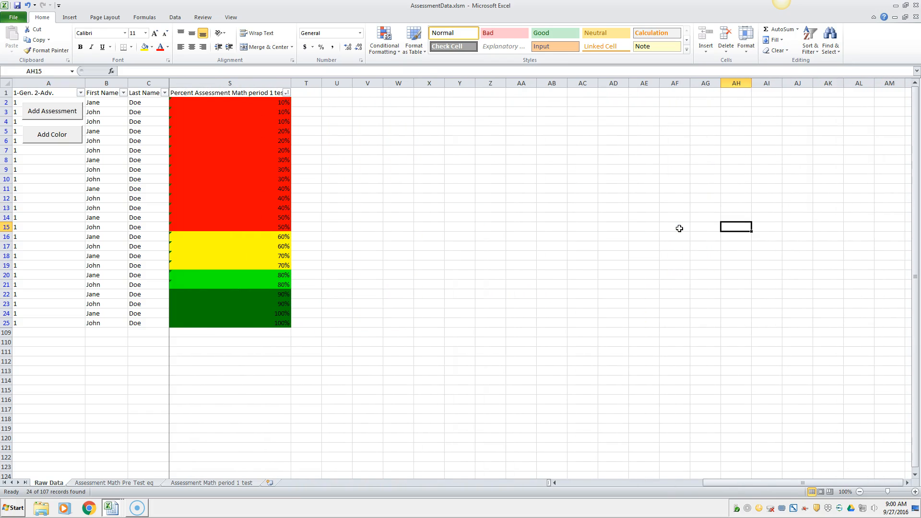
key(Left)
key(Left)
key(Left)
key(Left)
key(Left)
key(Left)
key(Left)
key(Left)
key(Left)
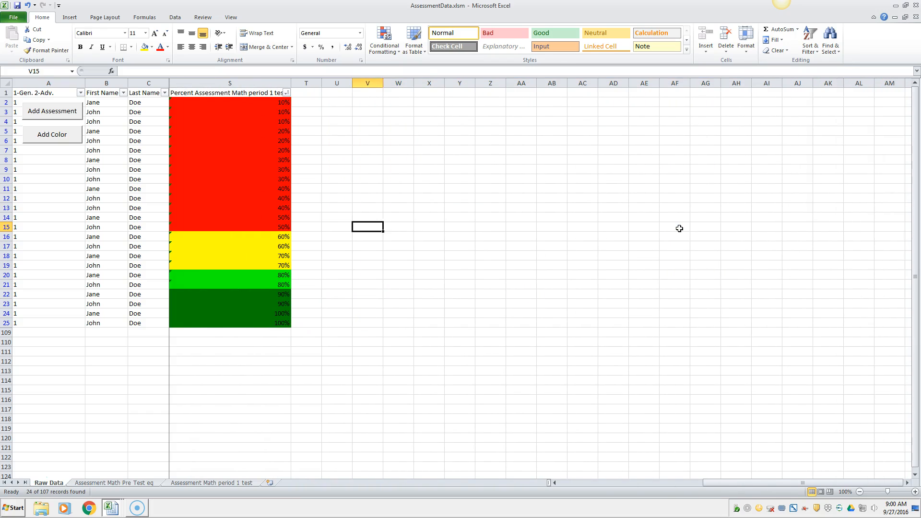
key(Up)
key(Up)
key(Up)
key(Down)
key(Down)
key(Down)
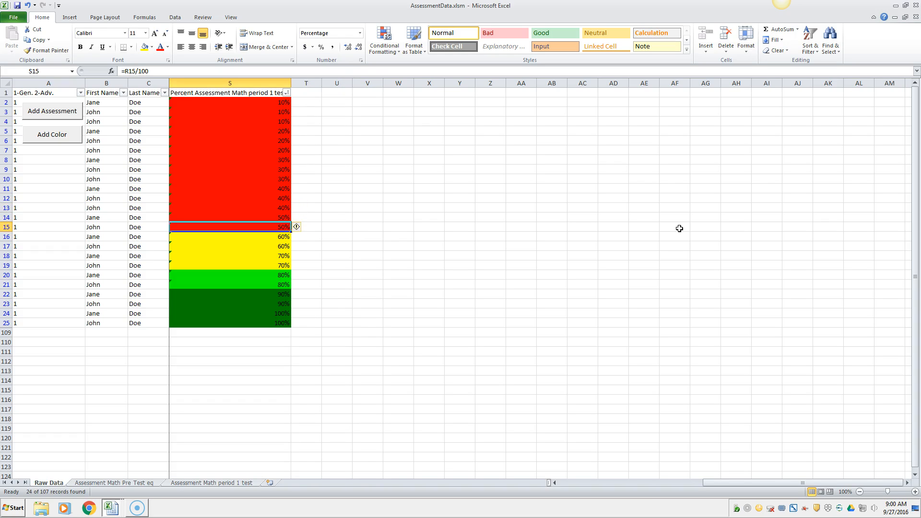
Review the student names beside the red percentages and those beside the dark green percentages
drag(158, 227, 101, 103)
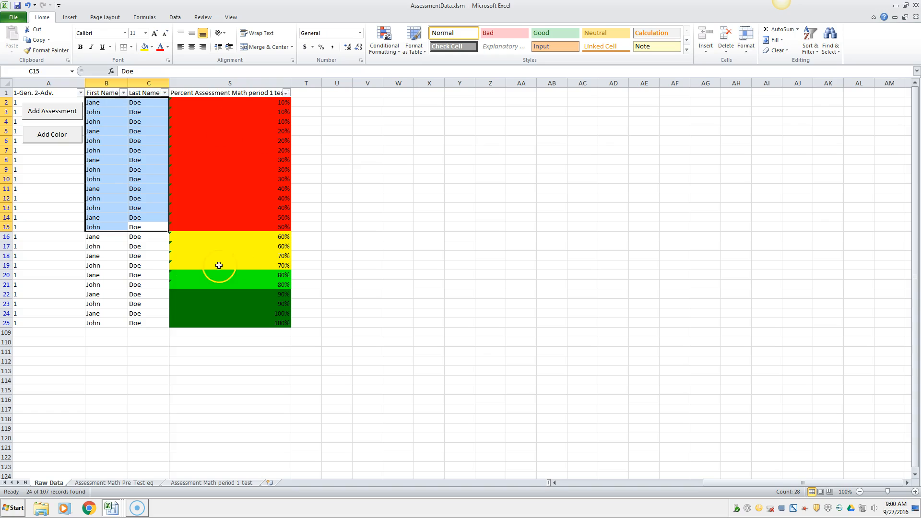
drag(150, 237, 97, 321)
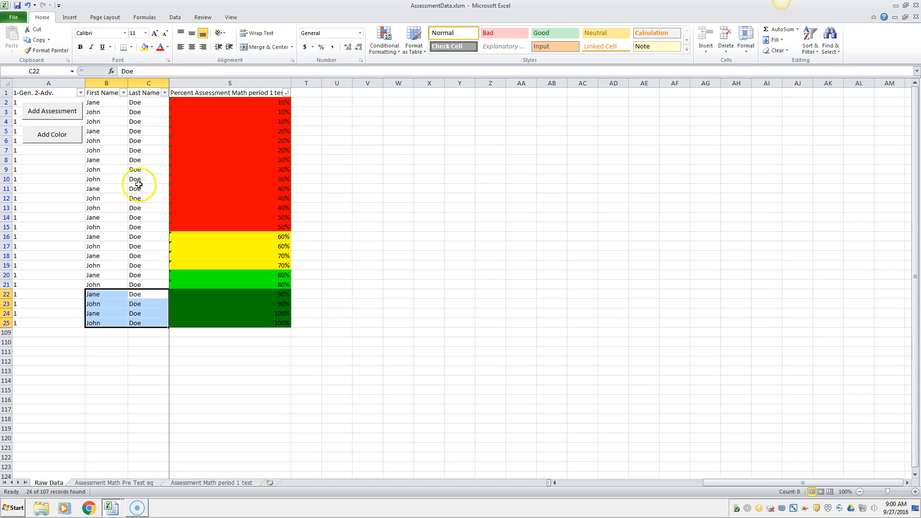
click(137, 134)
click(110, 135)
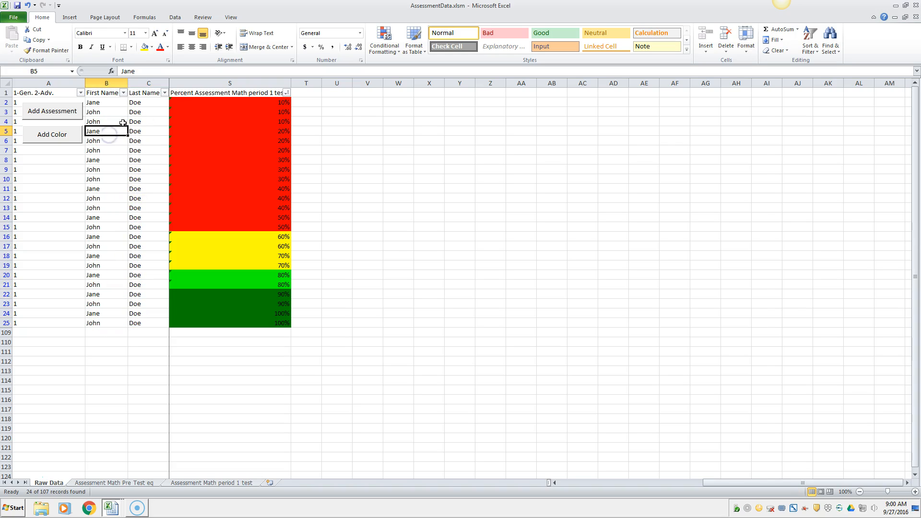
click(137, 131)
click(107, 134)
click(151, 132)
click(116, 132)
Highlight the red percentages in S2 to S15, followed by the student names in B22 to C25
click(268, 222)
drag(268, 222, 238, 102)
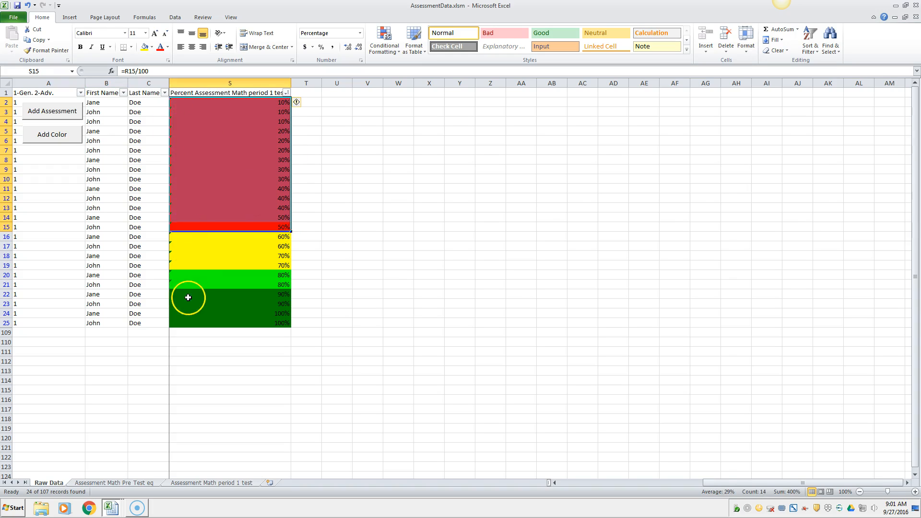
drag(159, 294, 104, 328)
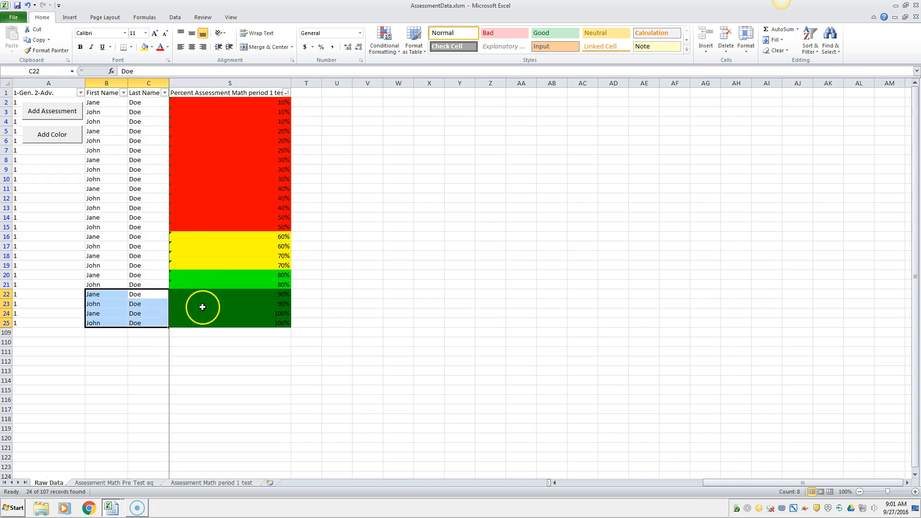